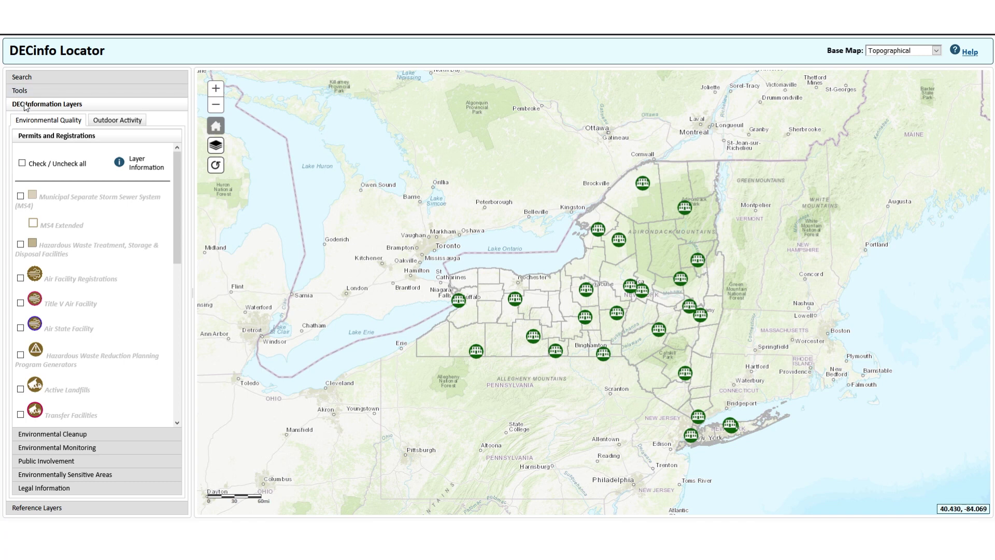
Turn on the Inland Trout Stream Fishing, Trout Stream Fishing Access and Boat Launch Sites layers among the water-related outdoor activities
{"action": "left_click", "coordinate": [118, 122]}
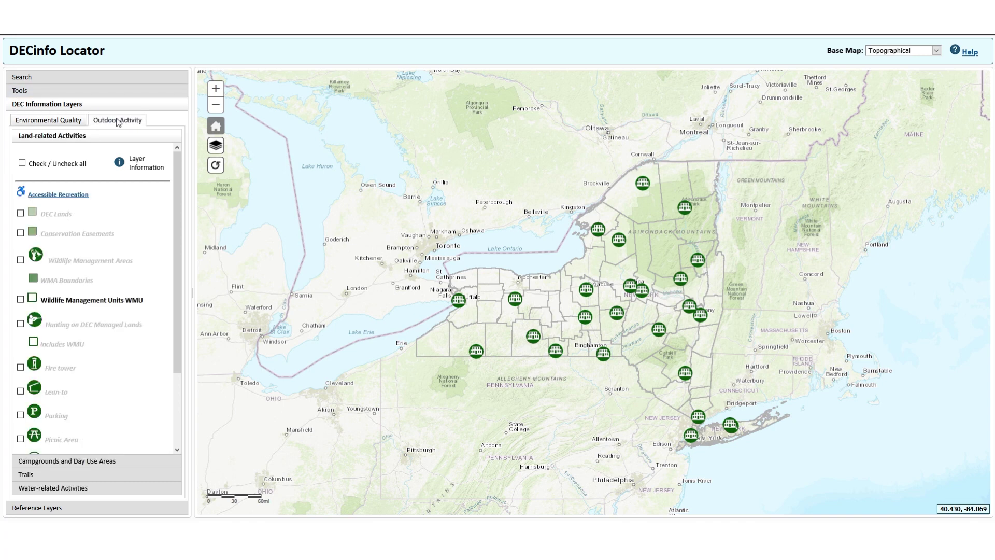
{"action": "left_click", "coordinate": [141, 488]}
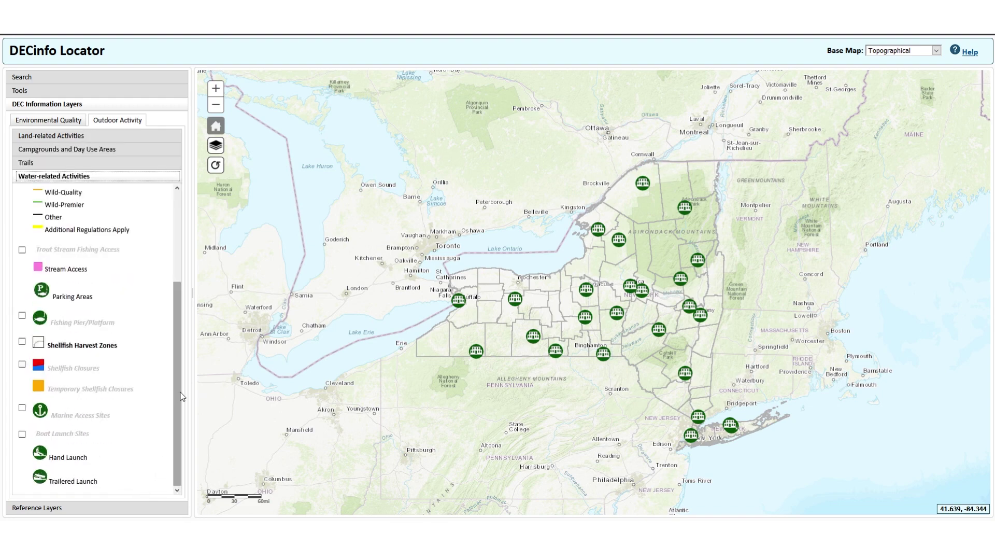
{"action": "left_click_drag", "start_coordinate": [181, 397], "coordinate": [188, 311]}
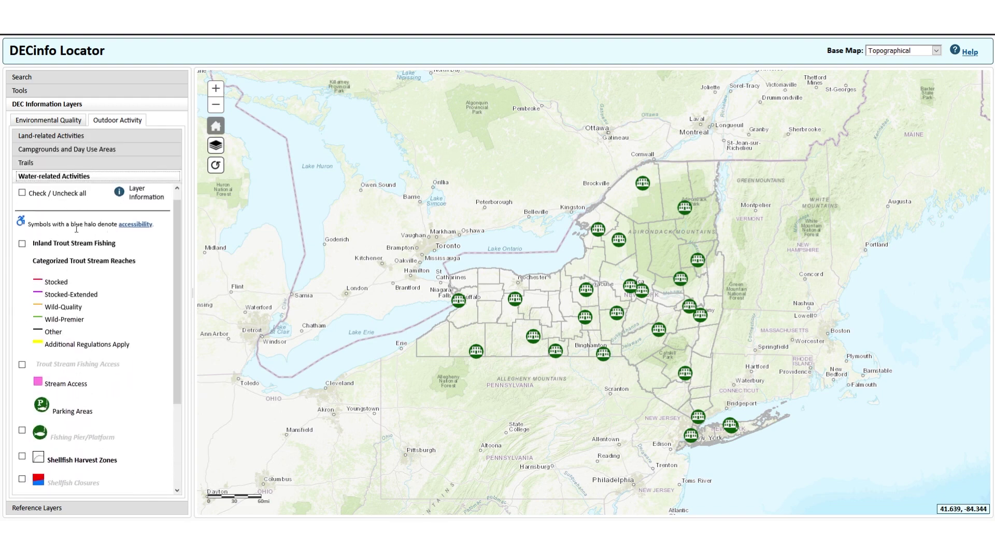
{"action": "left_click", "coordinate": [23, 244]}
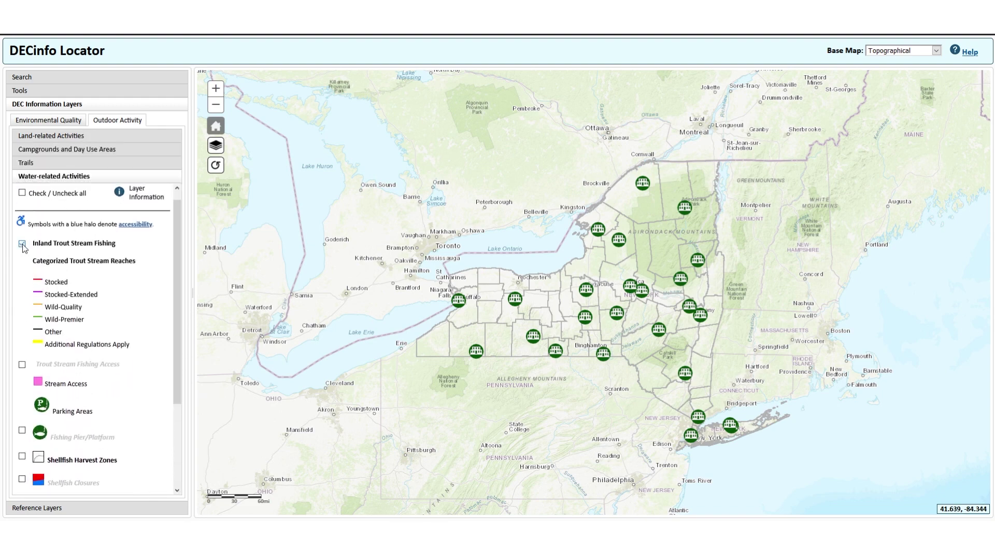
{"action": "left_click", "coordinate": [22, 364]}
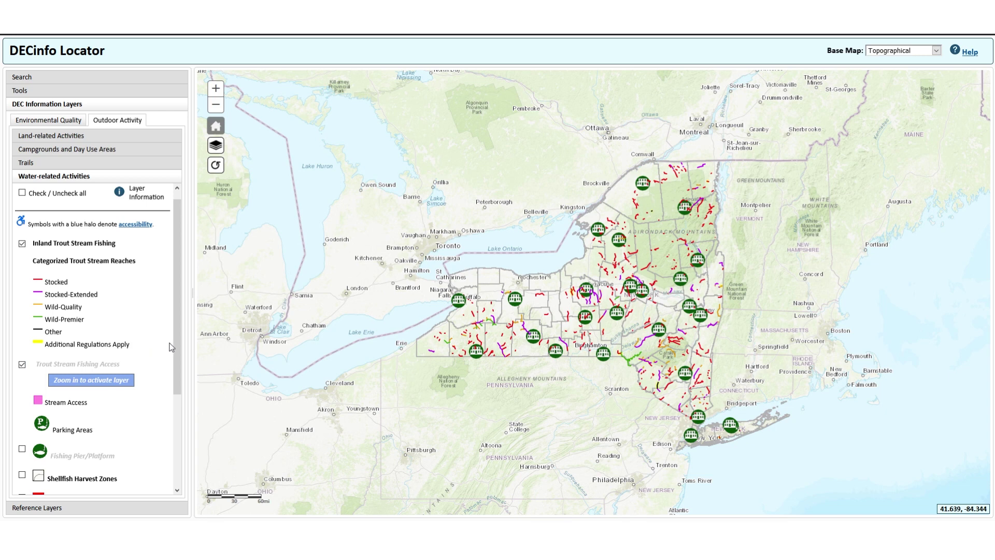
{"action": "left_click_drag", "start_coordinate": [175, 352], "coordinate": [165, 453]}
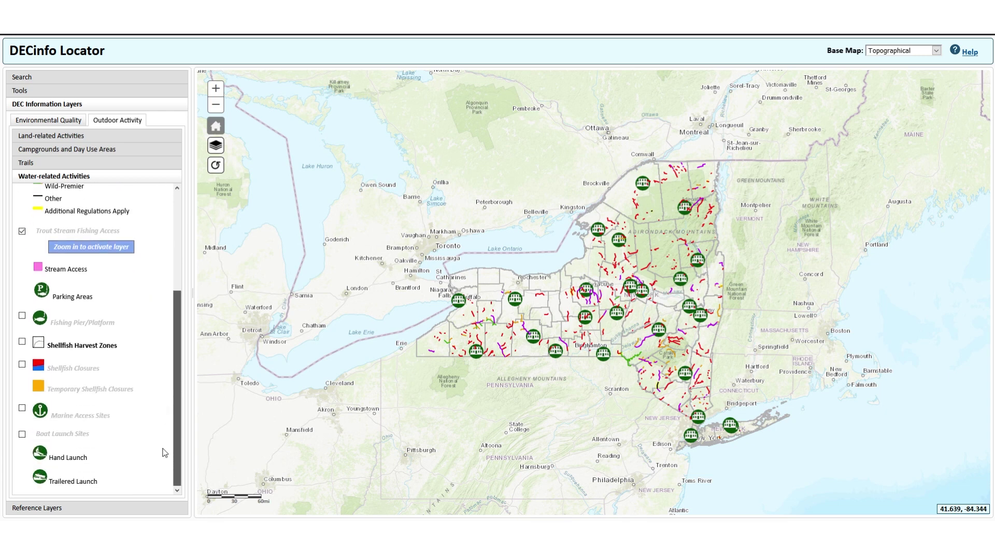
{"action": "left_click", "coordinate": [22, 433]}
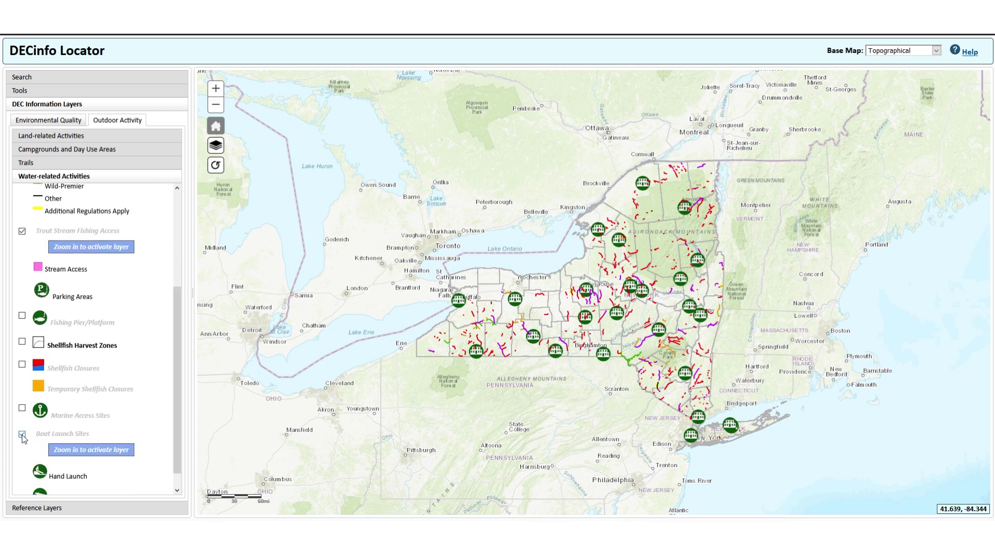
Turn on the DEC Lands and Parking layers among the land-related activities
{"action": "left_click", "coordinate": [56, 136]}
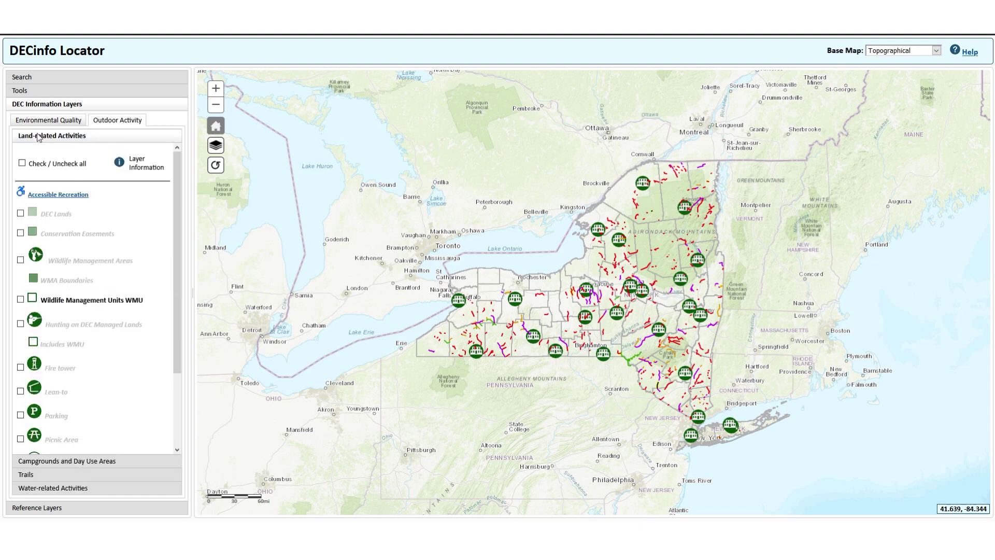
{"action": "left_click", "coordinate": [21, 213]}
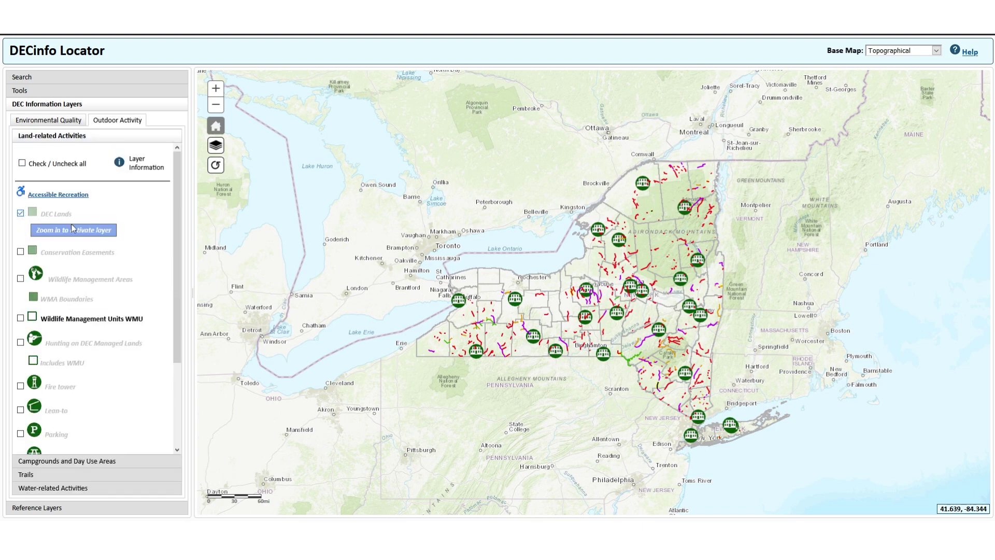
{"action": "left_click", "coordinate": [21, 434]}
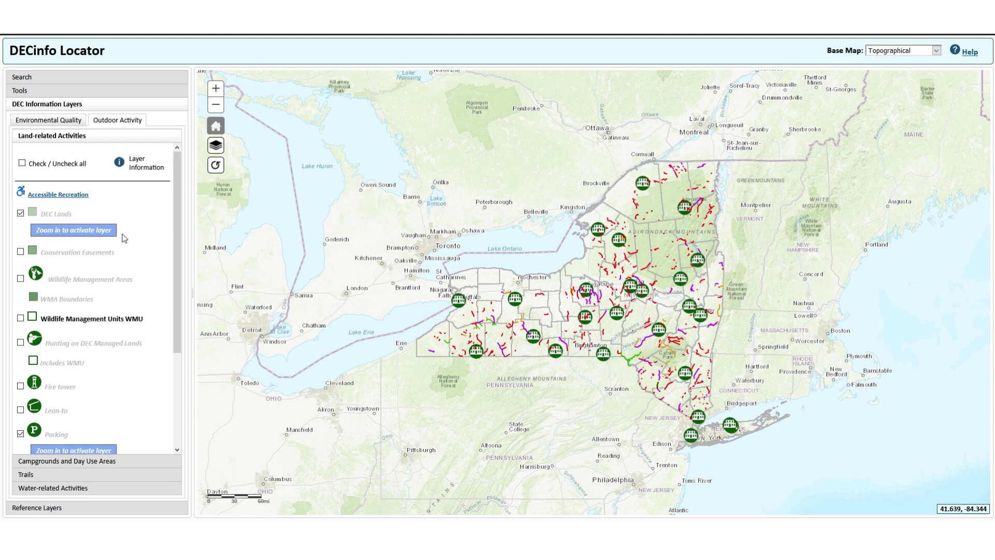
Open the details of the green East Br Delaware River reach near Hancock and zoom the map to that reach
{"action": "left_click", "coordinate": [220, 93]}
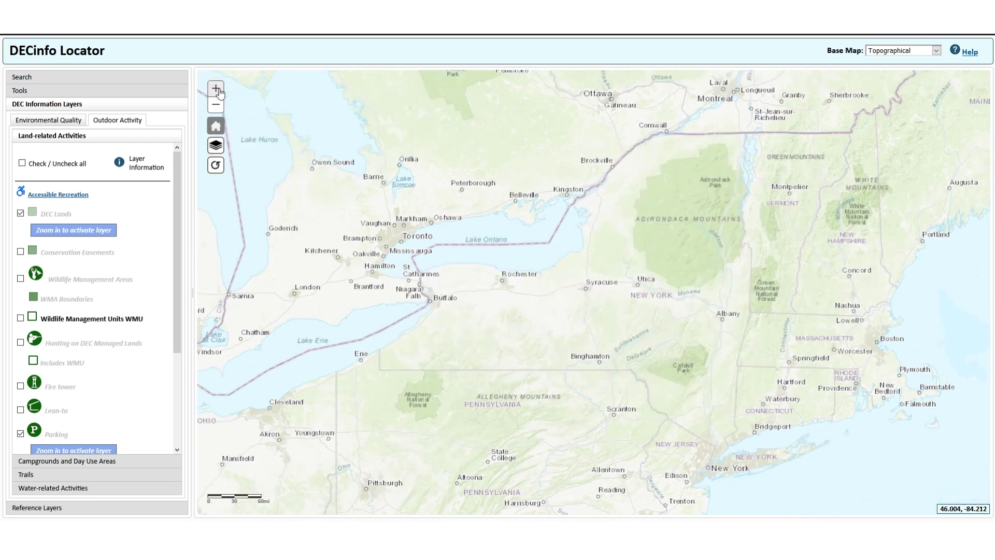
{"action": "left_click", "coordinate": [218, 91]}
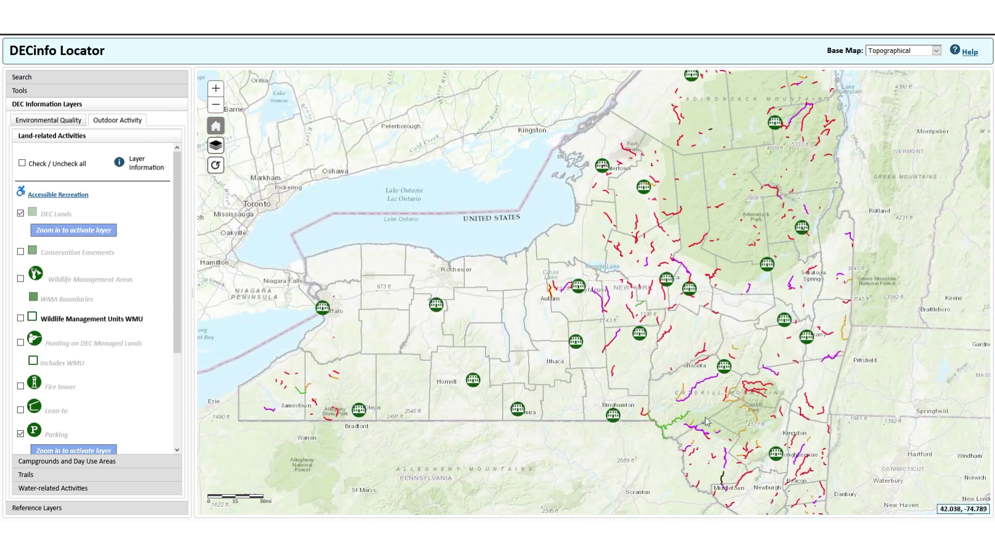
{"action": "scroll", "coordinate": [708, 420], "scroll_direction": "up", "scroll_amount": 1}
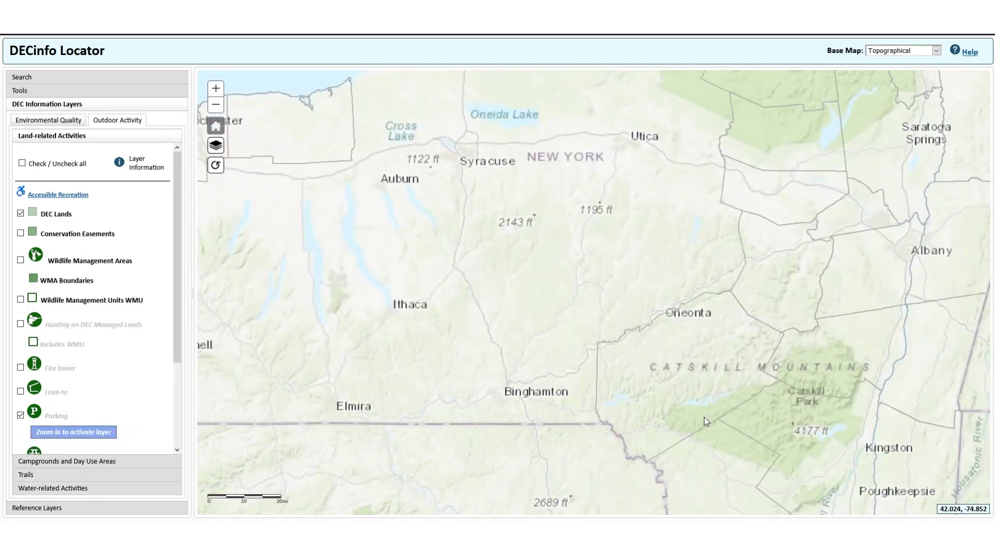
{"action": "scroll", "coordinate": [705, 420], "scroll_direction": "up", "scroll_amount": 1}
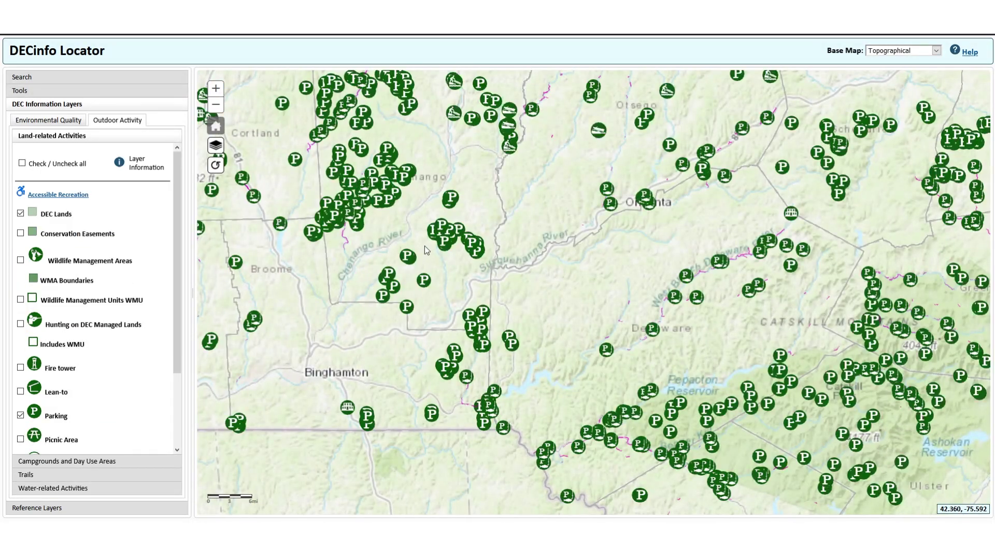
{"action": "left_click_drag", "start_coordinate": [424, 245], "coordinate": [755, 518]}
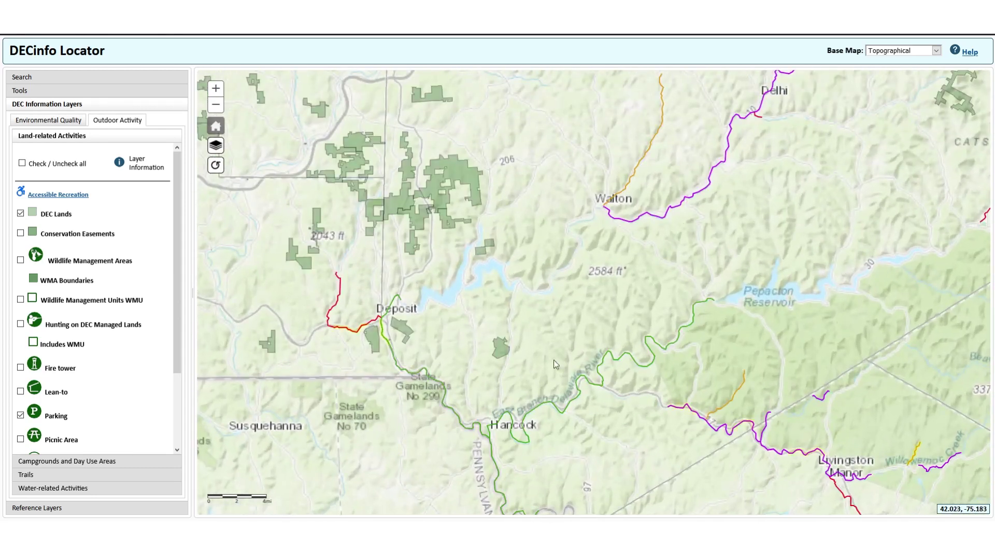
{"action": "left_click", "coordinate": [521, 442]}
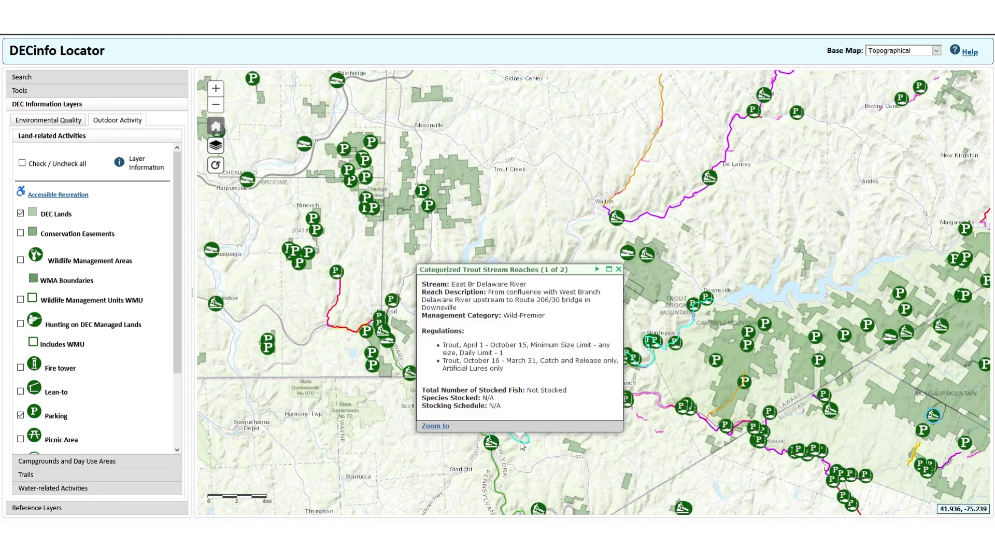
{"action": "left_click", "coordinate": [435, 426]}
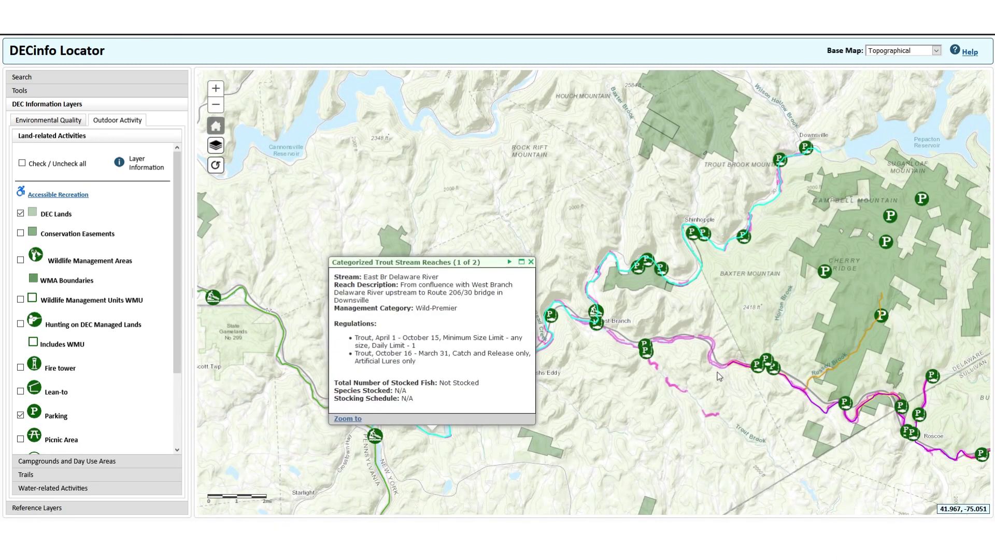
{"action": "left_click_drag", "start_coordinate": [715, 368], "coordinate": [499, 272]}
{"action": "left_click_drag", "start_coordinate": [811, 389], "coordinate": [530, 264]}
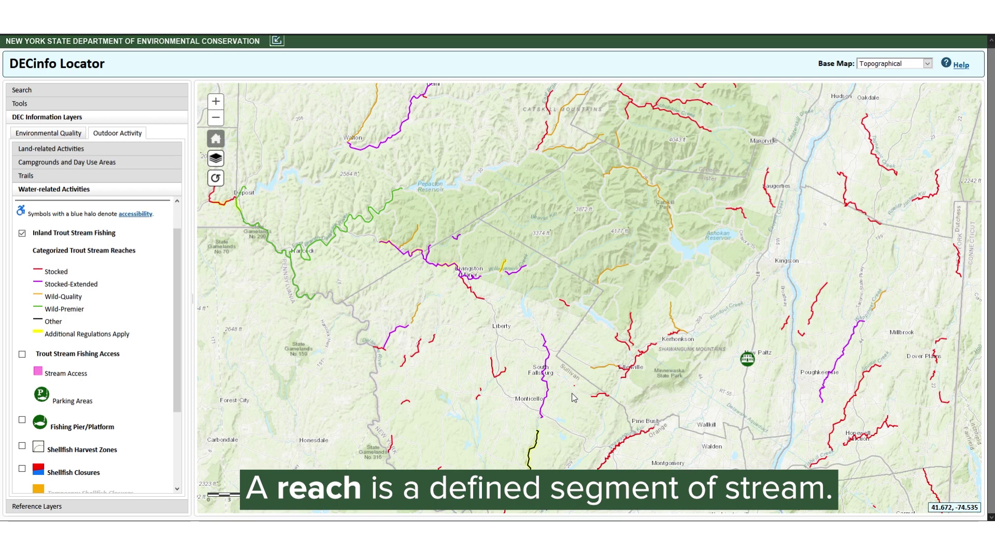
View the details of the Willowemoc Creek and East Br Delaware River trout stream reaches and close the details
{"action": "left_click", "coordinate": [435, 265]}
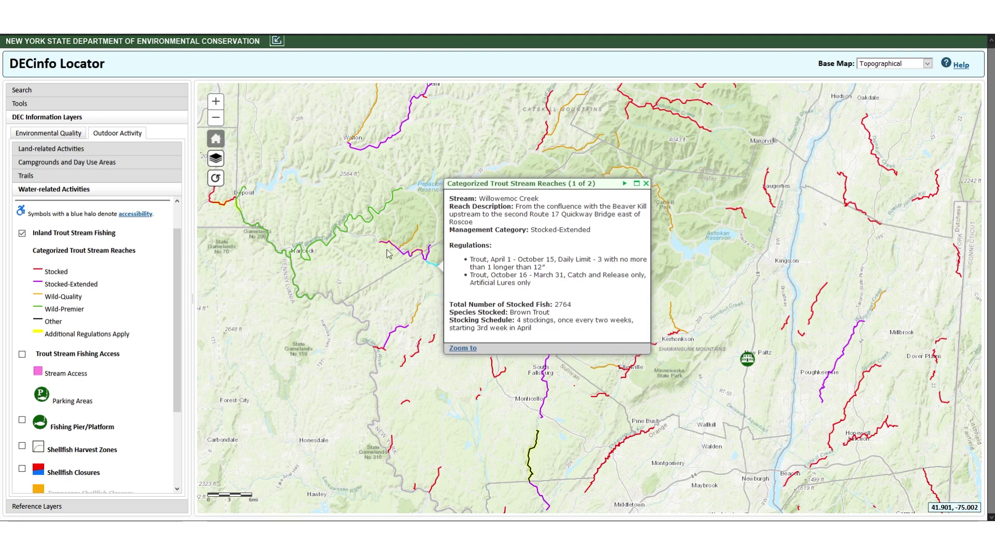
{"action": "left_click", "coordinate": [367, 226]}
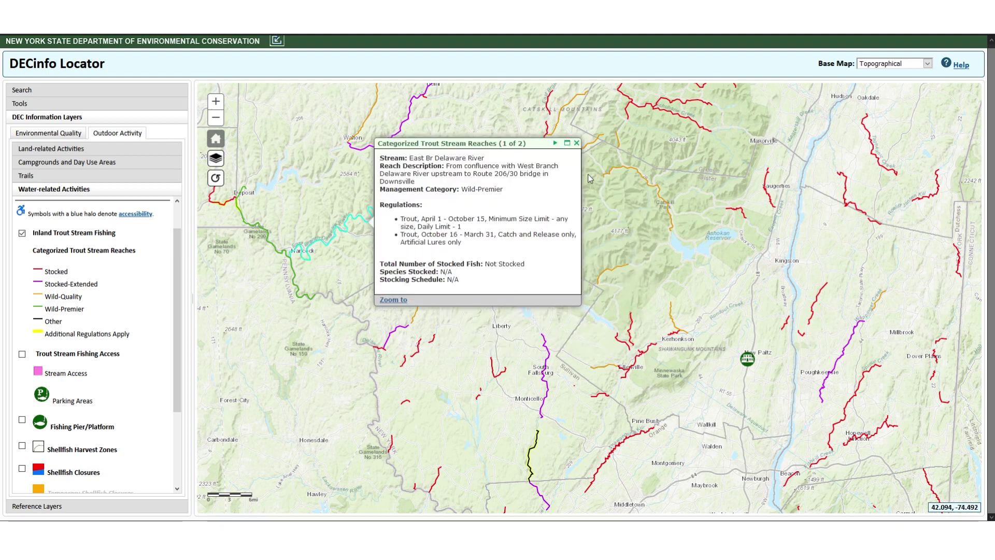
{"action": "left_click", "coordinate": [577, 144]}
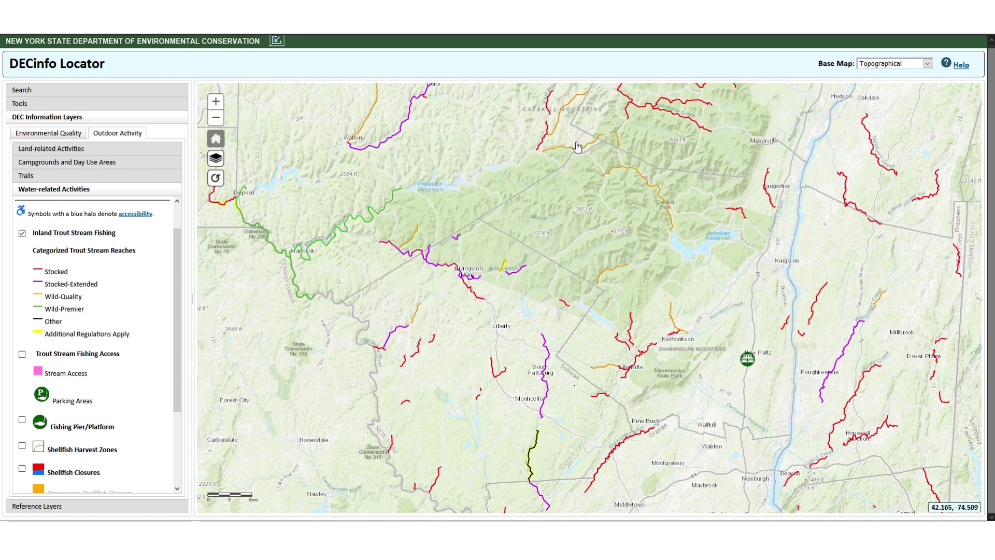
Examine one reach per category: Little Beaverkill (Stocked), Willowemoc Creek (Stocked-Extended), Russell Brook (Wild-Quality) and East Br Delaware River (Wild-Premier)
{"action": "double_click", "coordinate": [461, 284]}
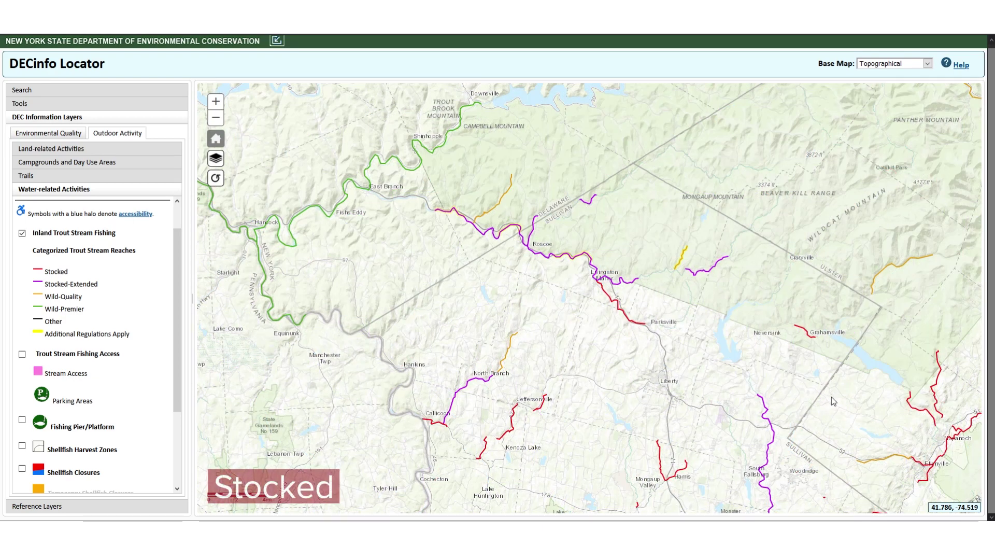
{"action": "left_click", "coordinate": [644, 326]}
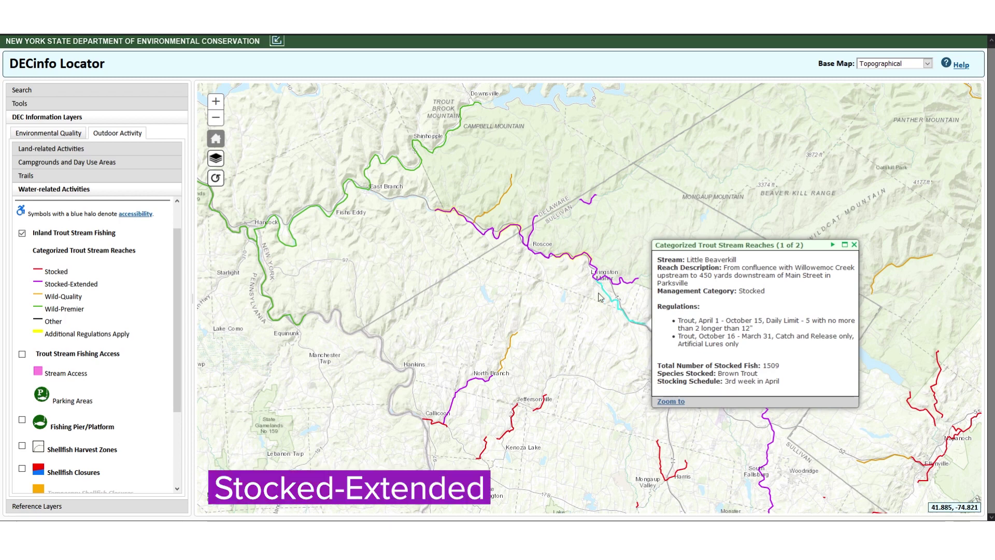
{"action": "left_click", "coordinate": [535, 257]}
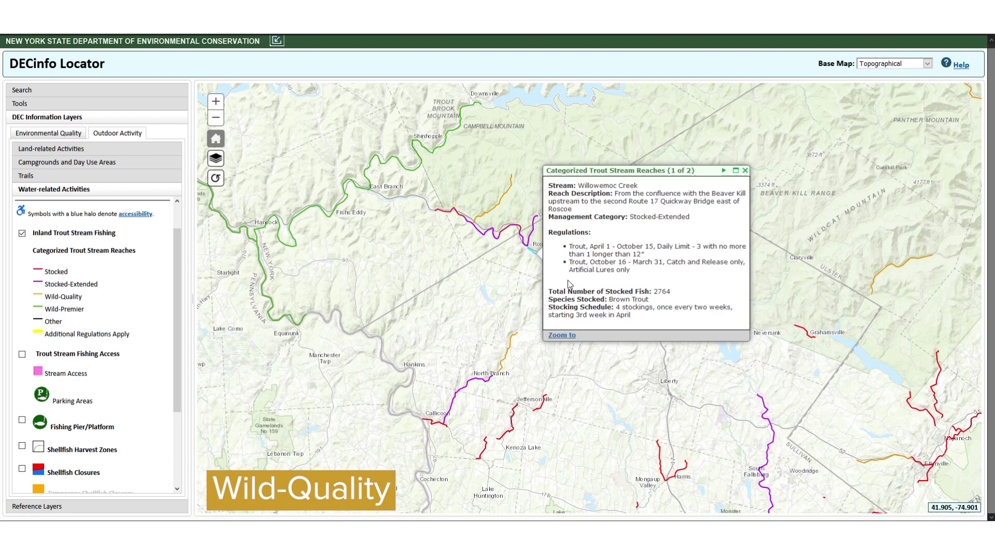
{"action": "left_click", "coordinate": [489, 213]}
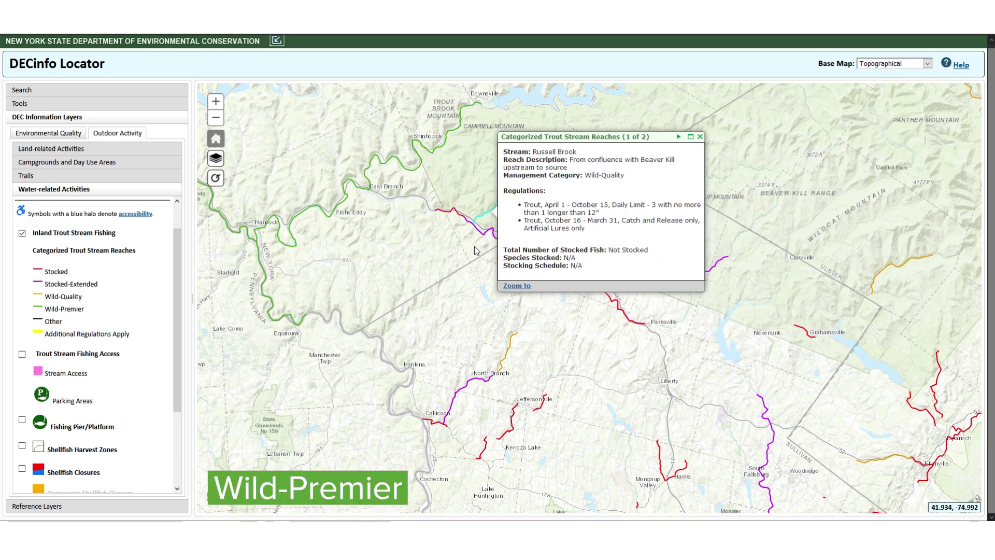
{"action": "left_click", "coordinate": [332, 221]}
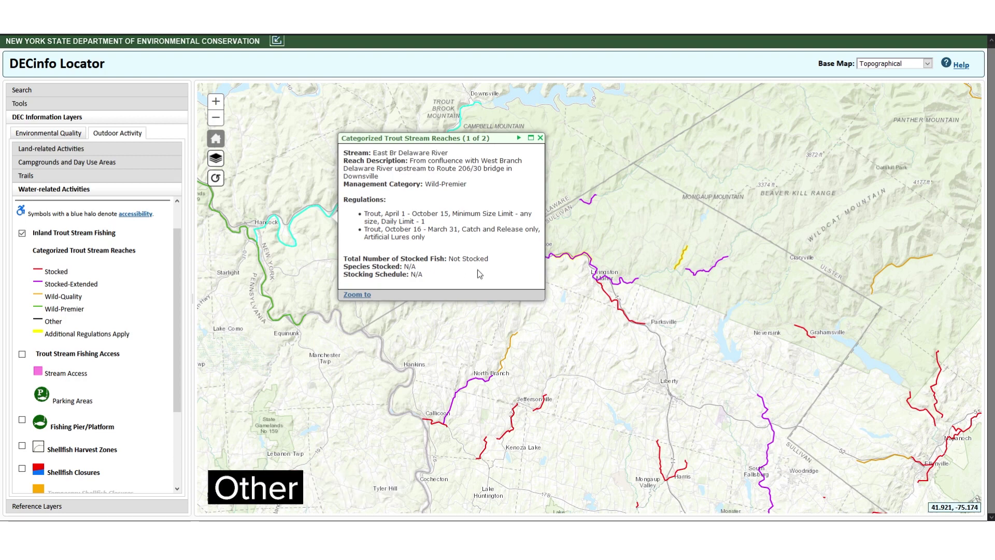
View the details of the Neversink River reach categorized as Other and the Oquaga Creek reach with additional regulations near Deposit
{"action": "left_click_drag", "start_coordinate": [711, 437], "coordinate": [622, 236]}
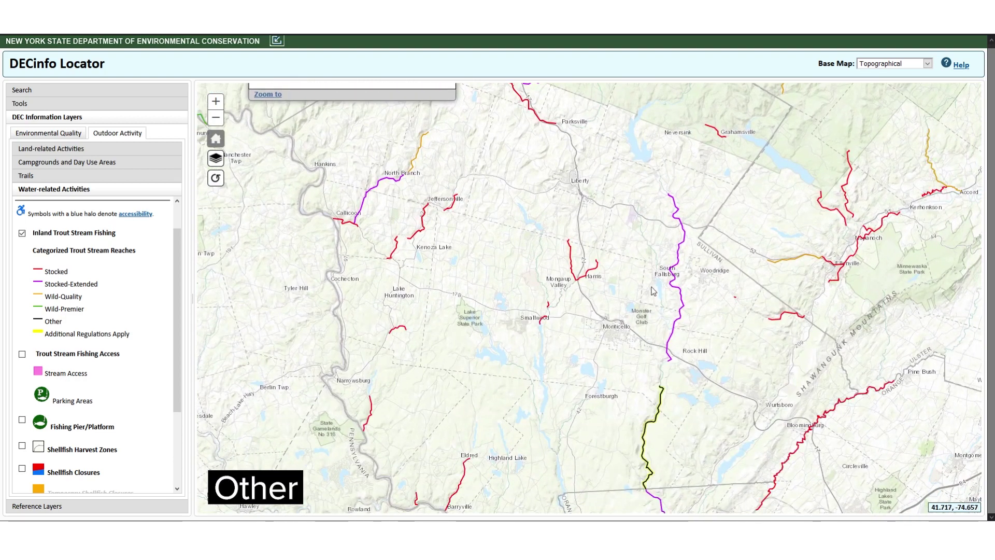
{"action": "left_click", "coordinate": [657, 426]}
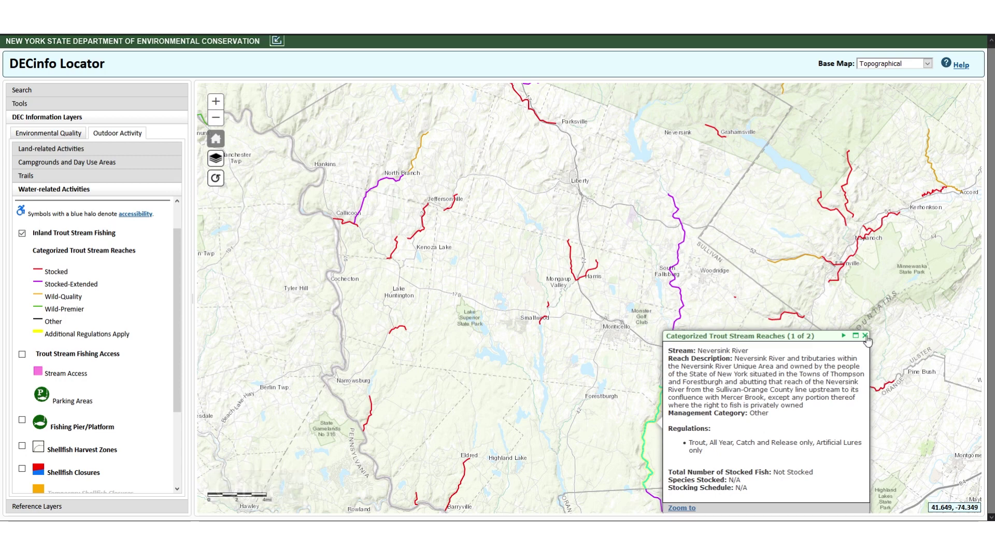
{"action": "left_click", "coordinate": [865, 336]}
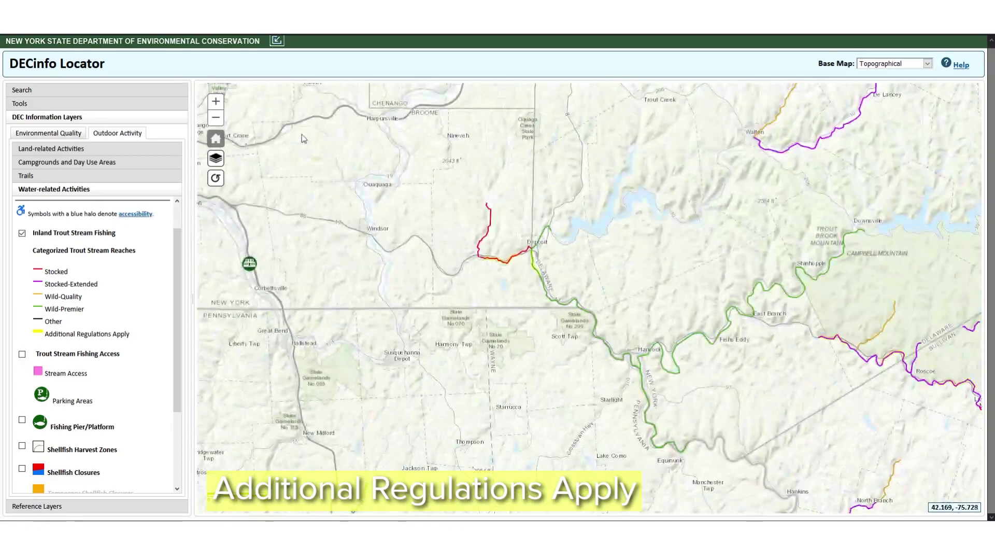
{"action": "scroll", "coordinate": [508, 248], "scroll_direction": "up", "scroll_amount": 3}
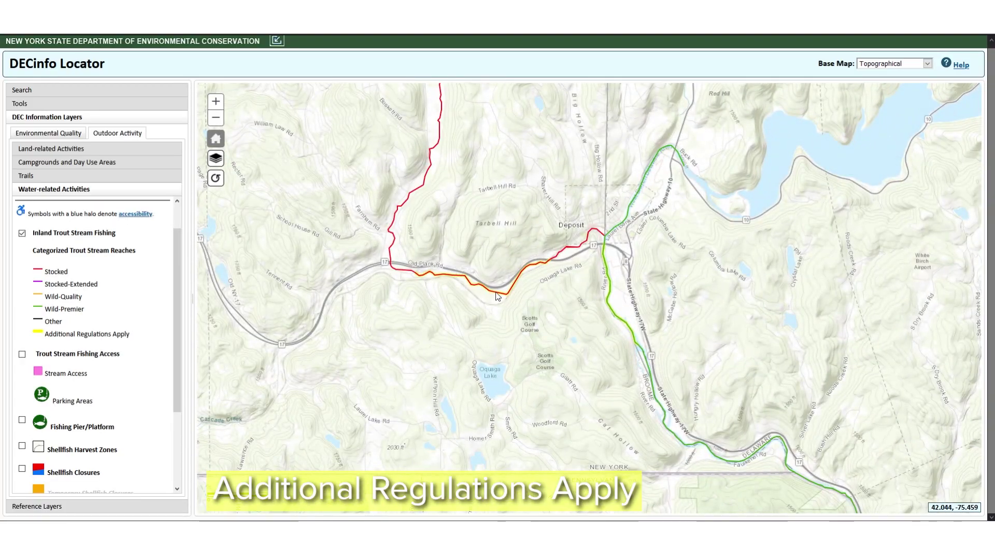
{"action": "left_click", "coordinate": [497, 294]}
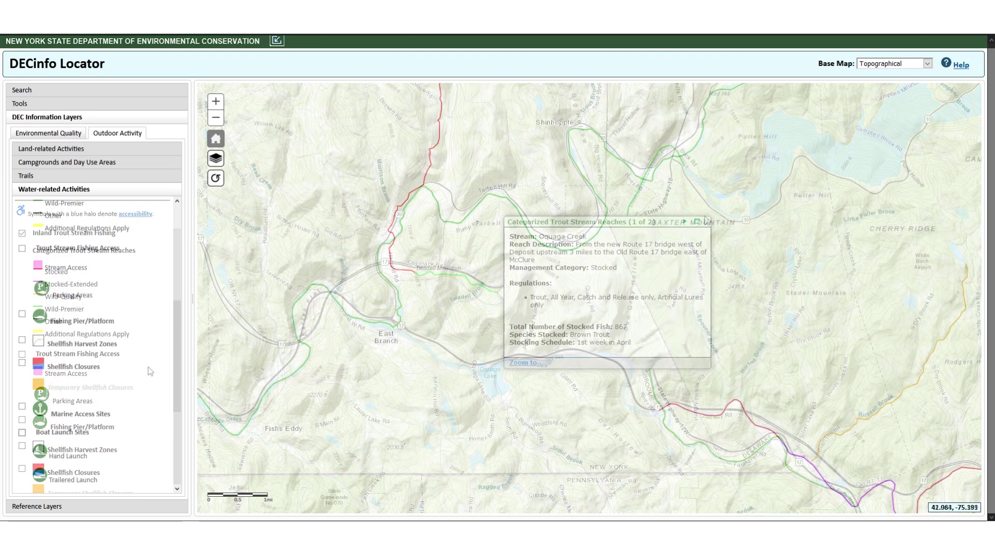
Turn on the Trout Stream Fishing Access layer and view the details of the Beaver Kill stream access southeast of East Branch
{"action": "left_click_drag", "start_coordinate": [182, 380], "coordinate": [186, 311]}
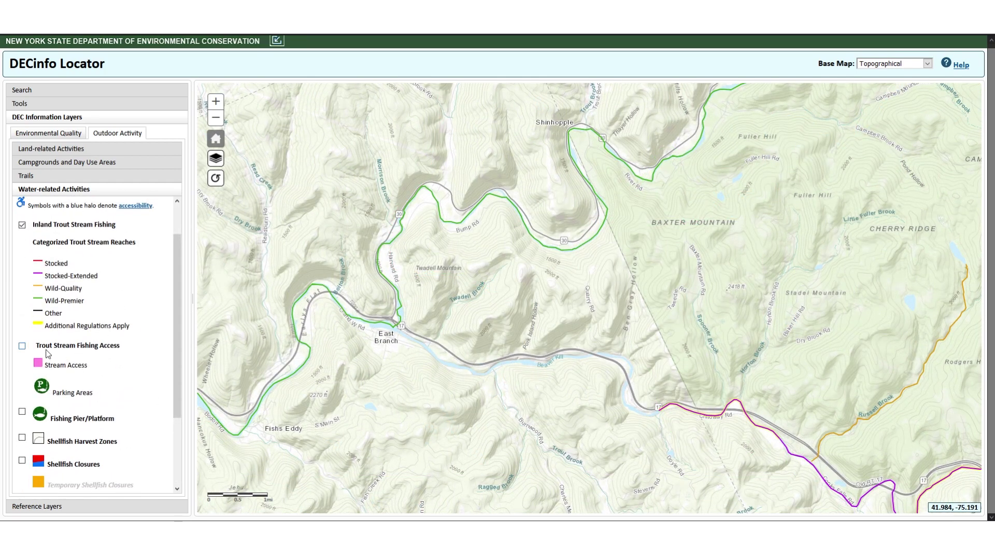
{"action": "left_click", "coordinate": [22, 346]}
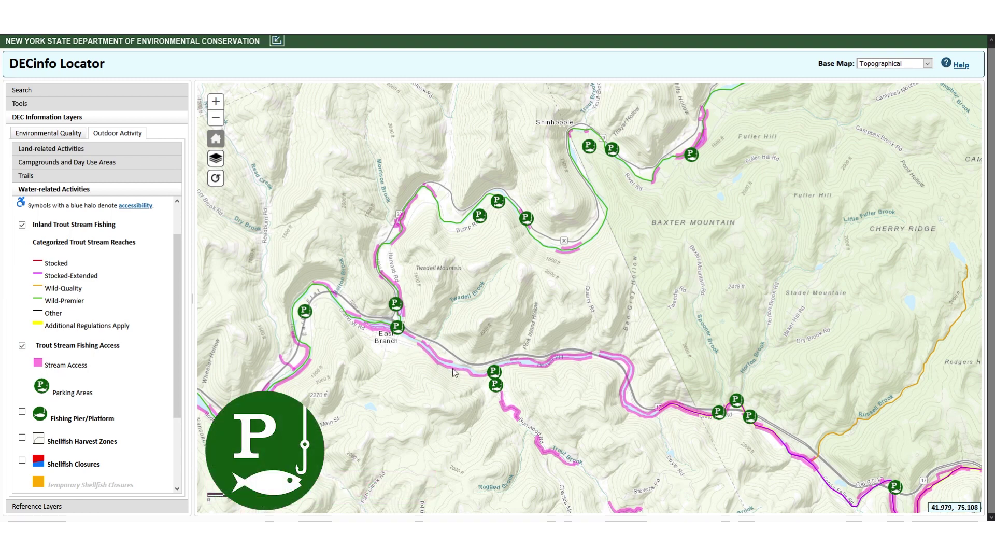
{"action": "scroll", "coordinate": [456, 366], "scroll_direction": "up", "scroll_amount": 1}
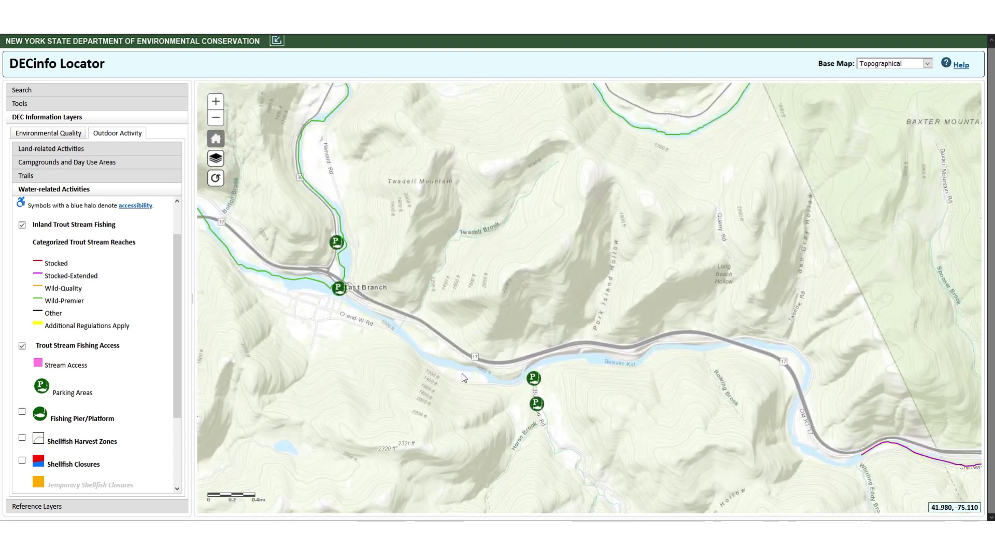
{"action": "left_click", "coordinate": [461, 372]}
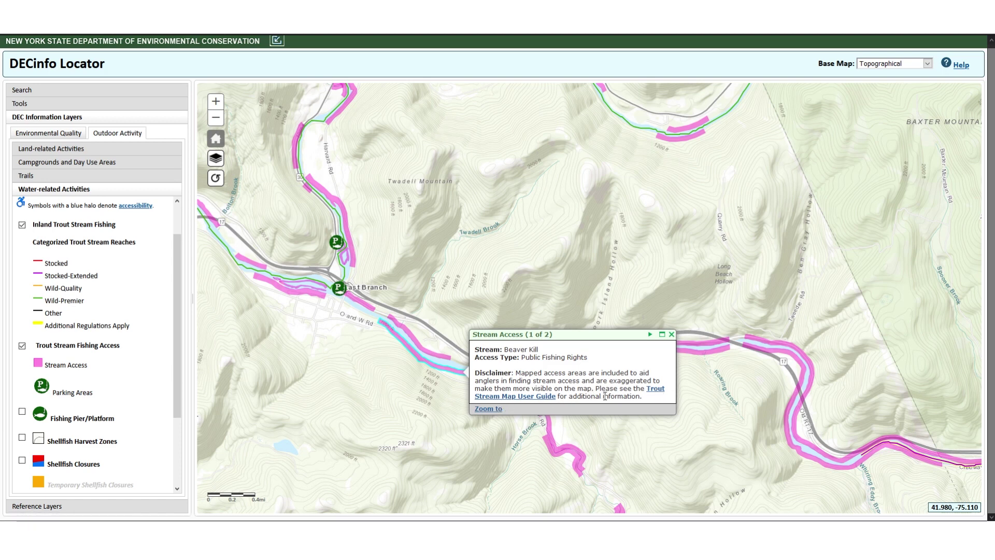
Turn on the Boat Launch Sites layer and view the details of the hand launch just north of East Branch
{"action": "scroll", "coordinate": [91, 425], "scroll_direction": "down", "scroll_amount": 3}
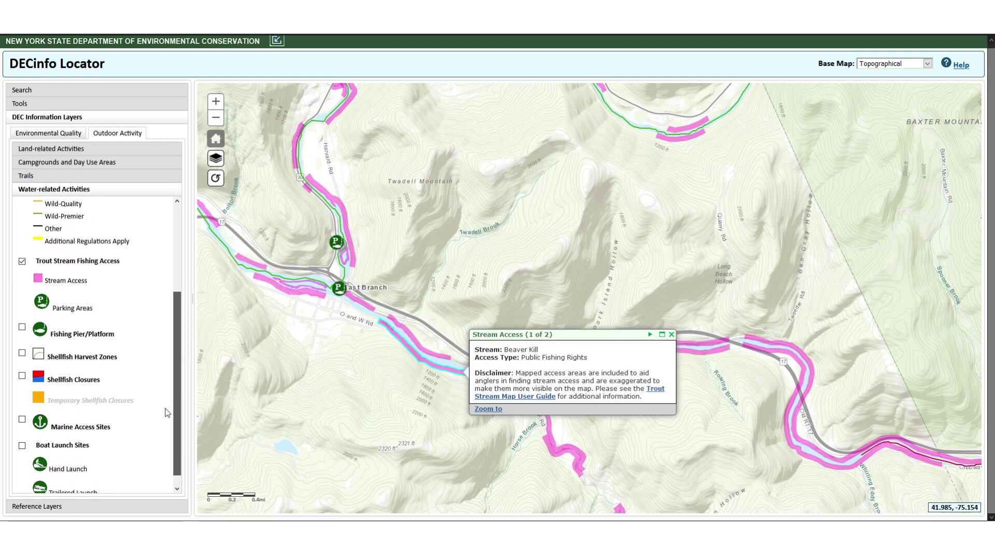
{"action": "left_click", "coordinate": [22, 433]}
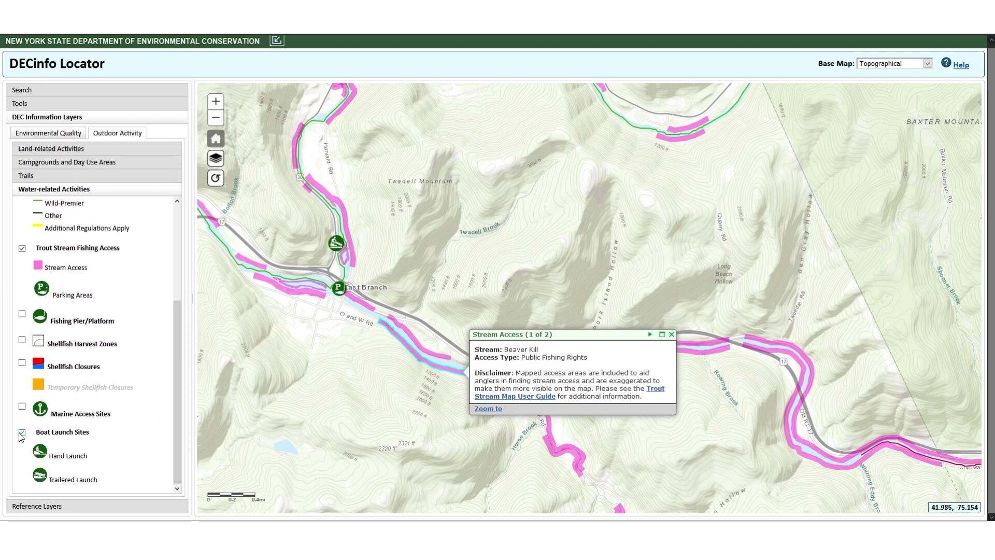
{"action": "left_click", "coordinate": [335, 244]}
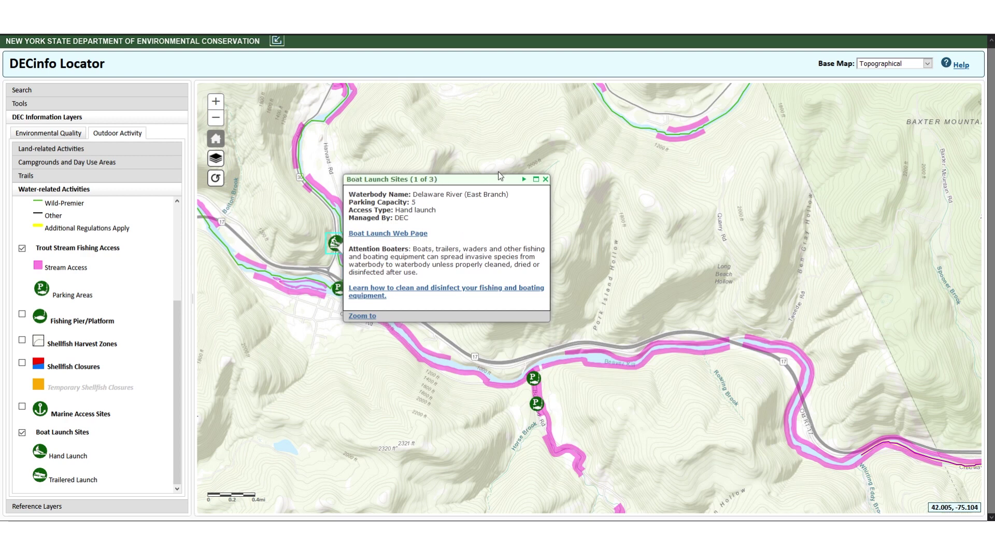
Browse the county boundary and stream access records at the same launch location, then open the reference layers
{"action": "left_click", "coordinate": [524, 180]}
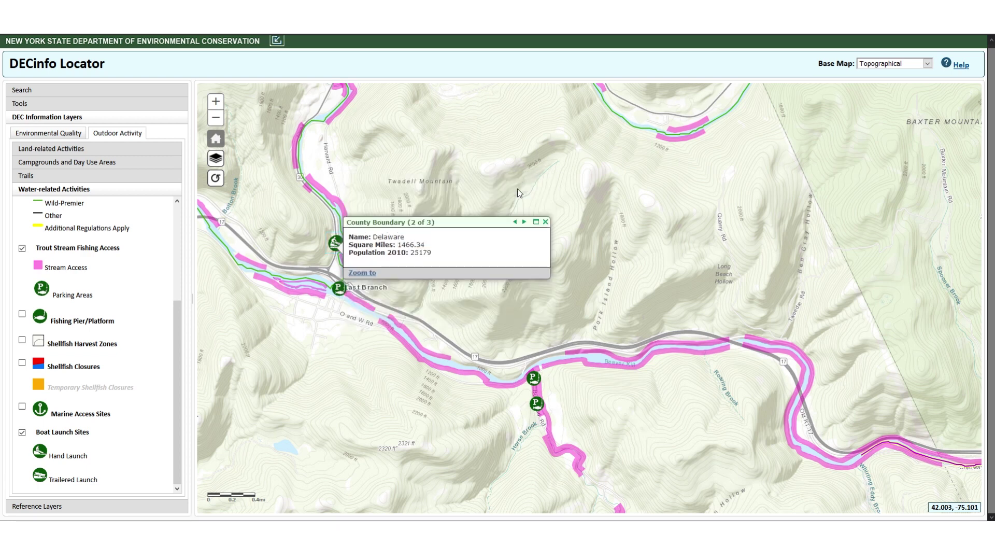
{"action": "left_click", "coordinate": [524, 223]}
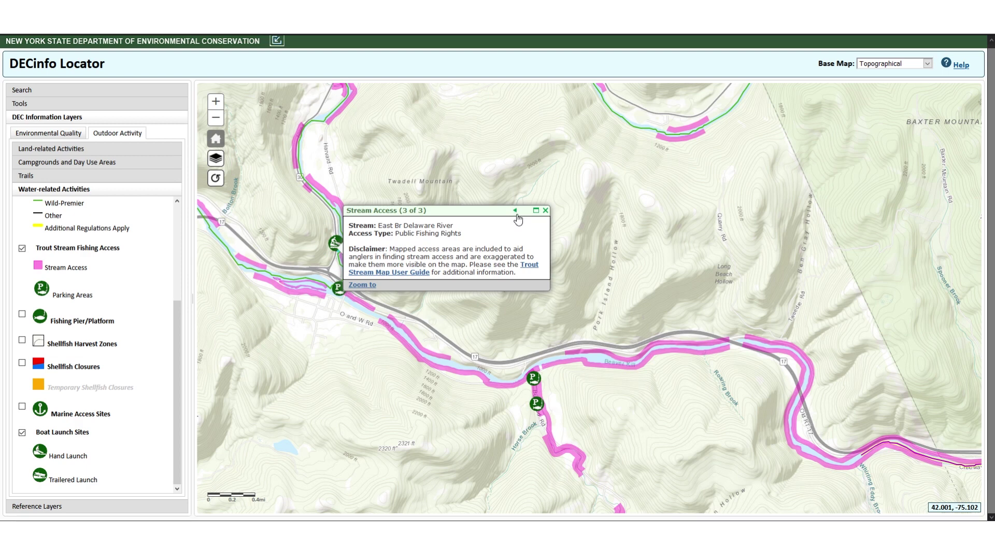
{"action": "left_click", "coordinate": [516, 214]}
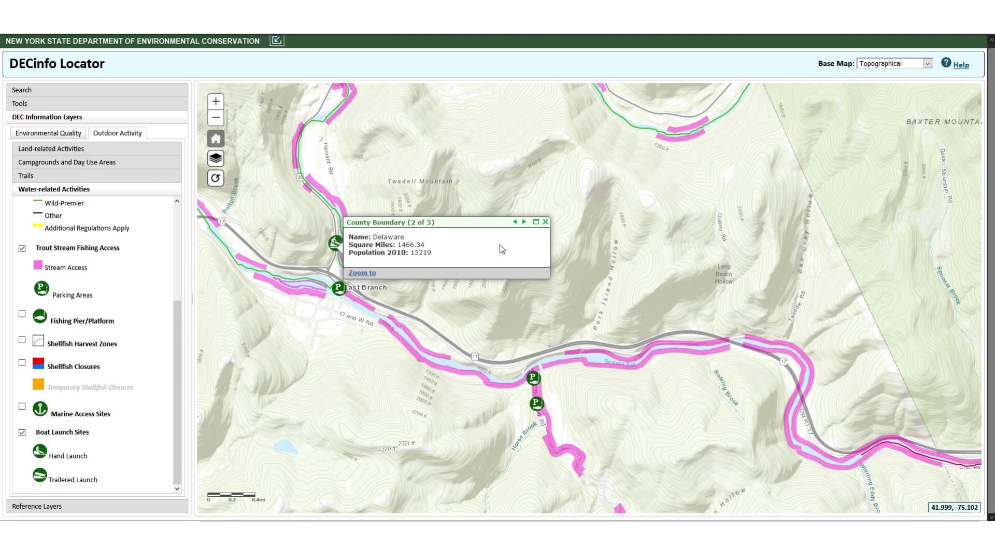
{"action": "left_click", "coordinate": [44, 507]}
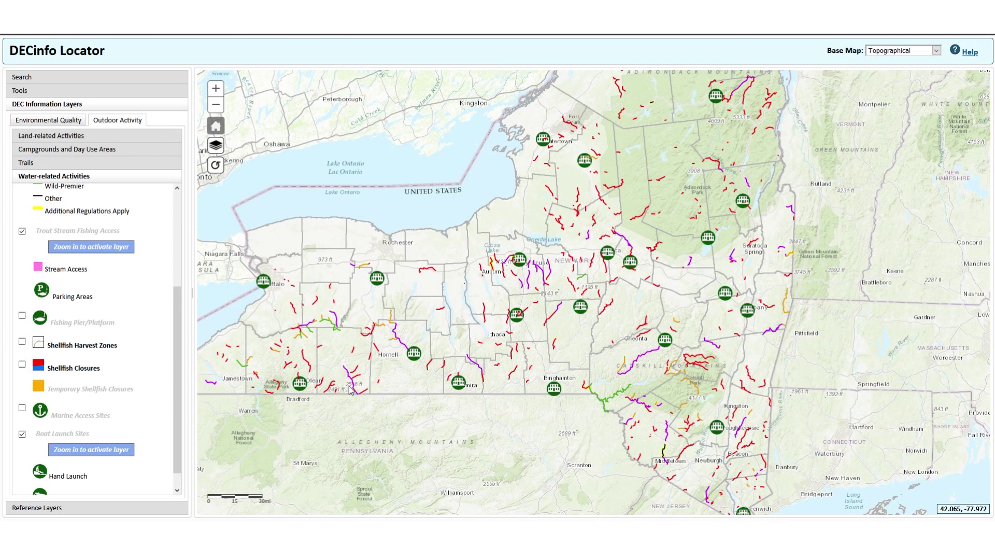
Generate a printable 8.5 x 11.0 Portrait map of the trout streams and fishing access around Wellsville and review the printout
{"action": "scroll", "coordinate": [350, 382], "scroll_direction": "up", "scroll_amount": 3}
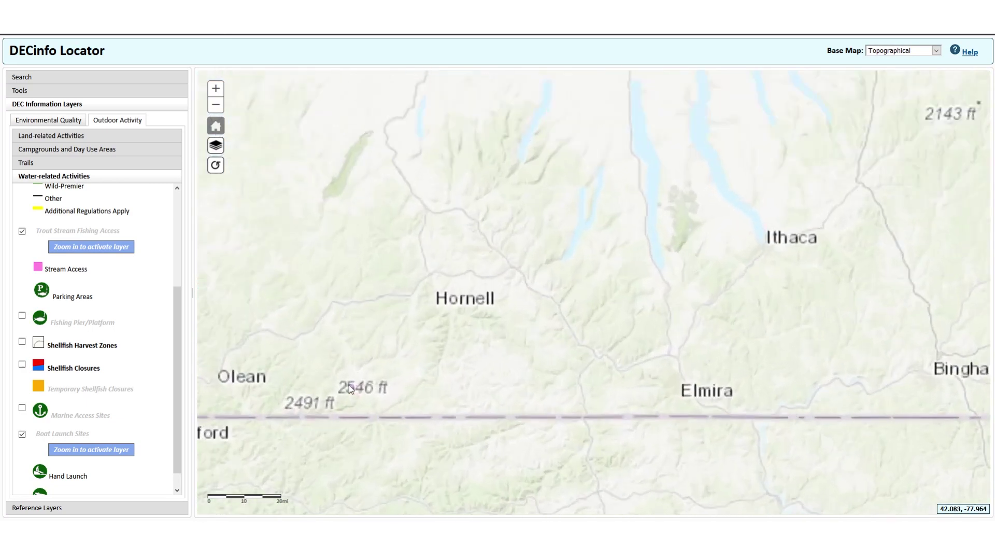
{"action": "scroll", "coordinate": [332, 388], "scroll_direction": "up", "scroll_amount": 2}
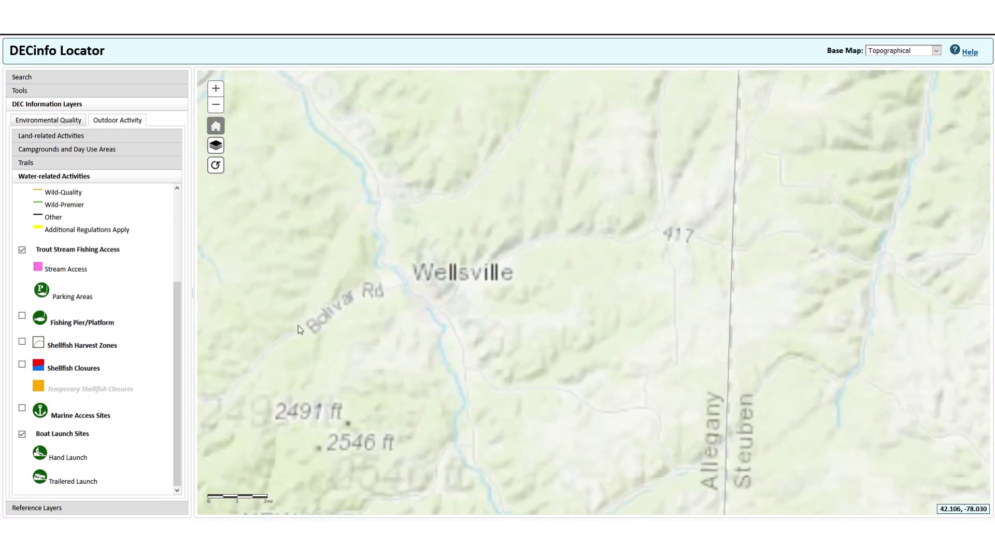
{"action": "left_click_drag", "start_coordinate": [288, 316], "coordinate": [376, 359]}
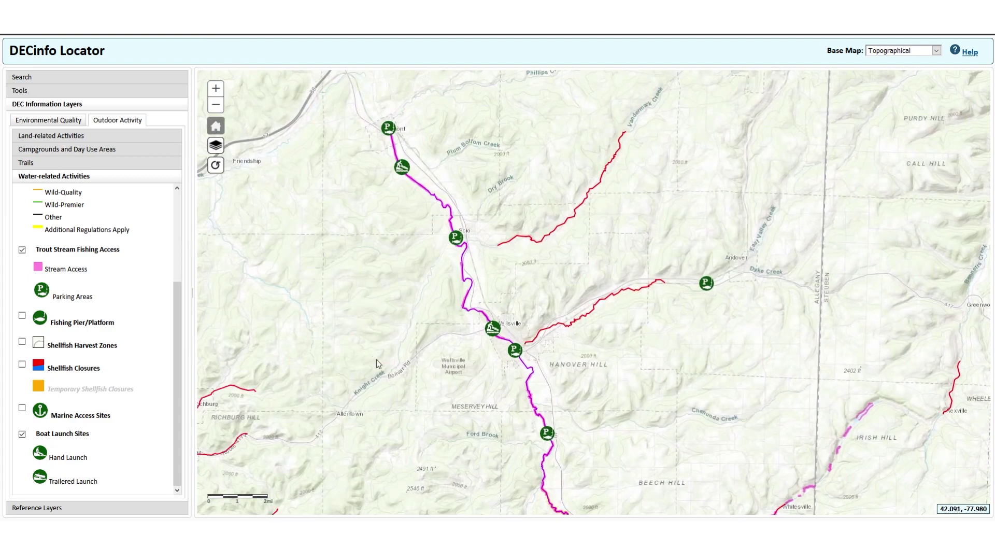
{"action": "left_click", "coordinate": [97, 90]}
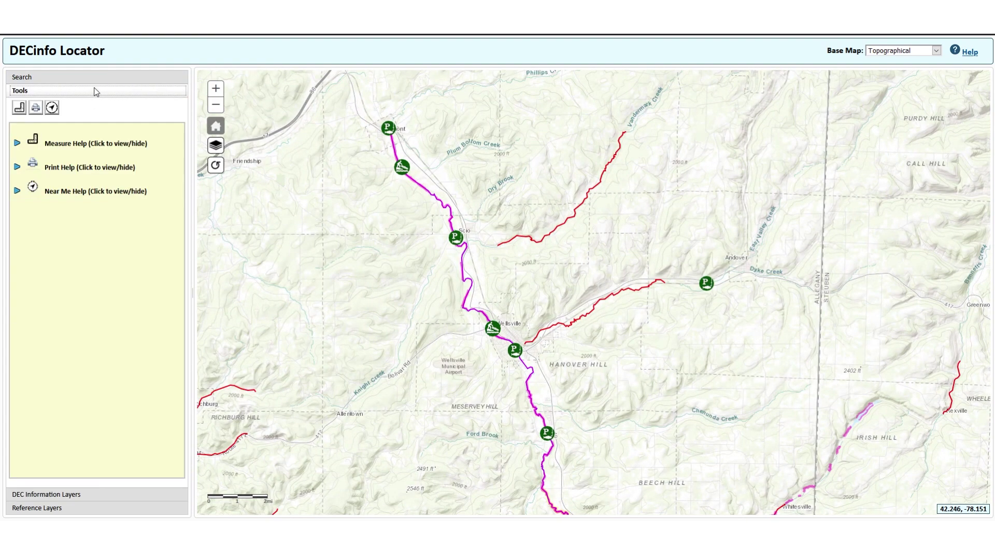
{"action": "left_click", "coordinate": [36, 109]}
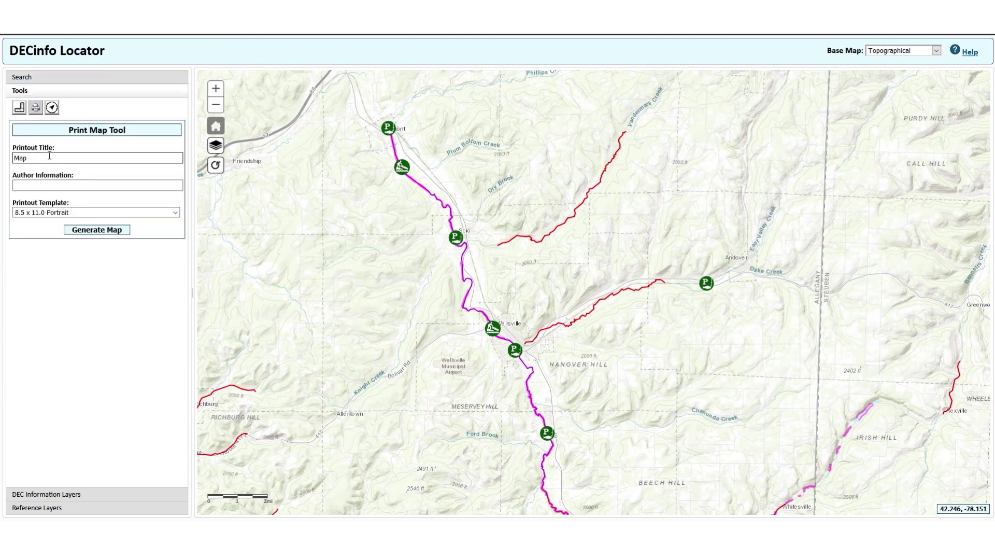
{"action": "left_click", "coordinate": [60, 187]}
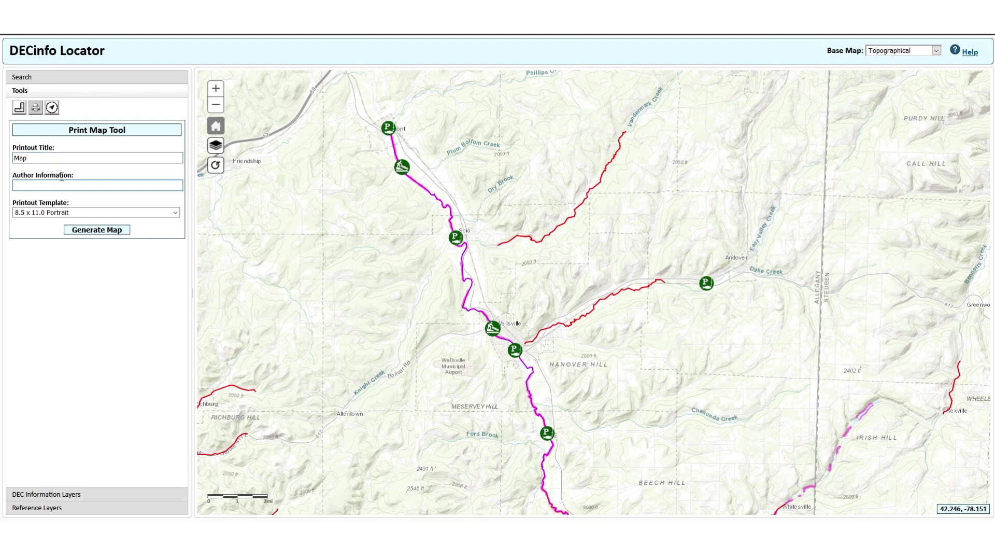
{"action": "left_click", "coordinate": [91, 232]}
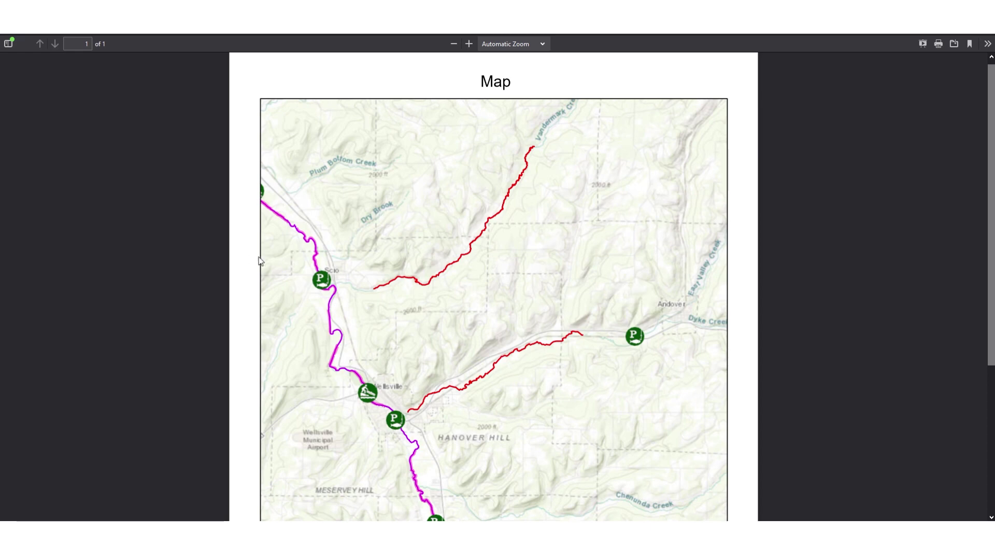
{"action": "scroll", "coordinate": [261, 260], "scroll_direction": "down", "scroll_amount": 3}
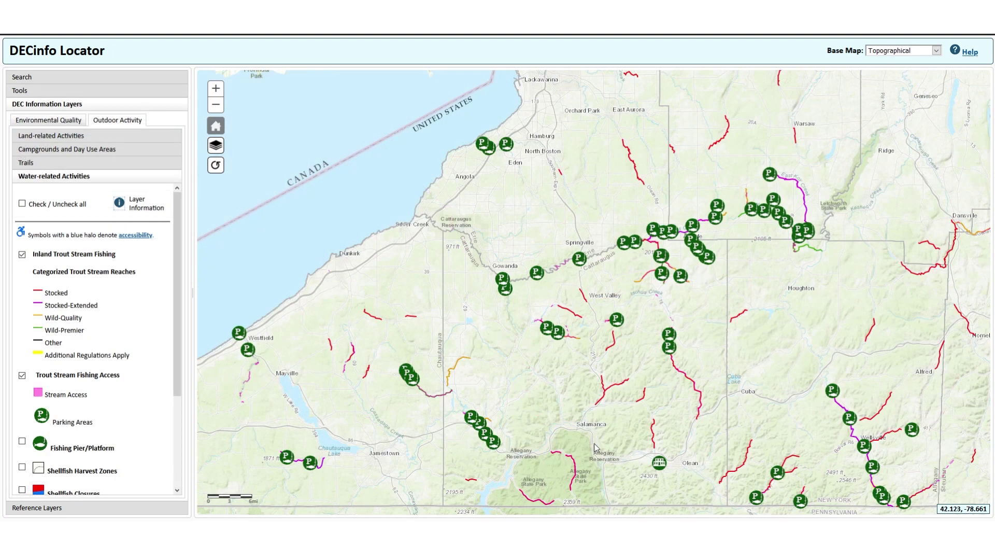
Read the layer information for the water-related activities, campgrounds and trails layers and return to the map
{"action": "left_click", "coordinate": [120, 203]}
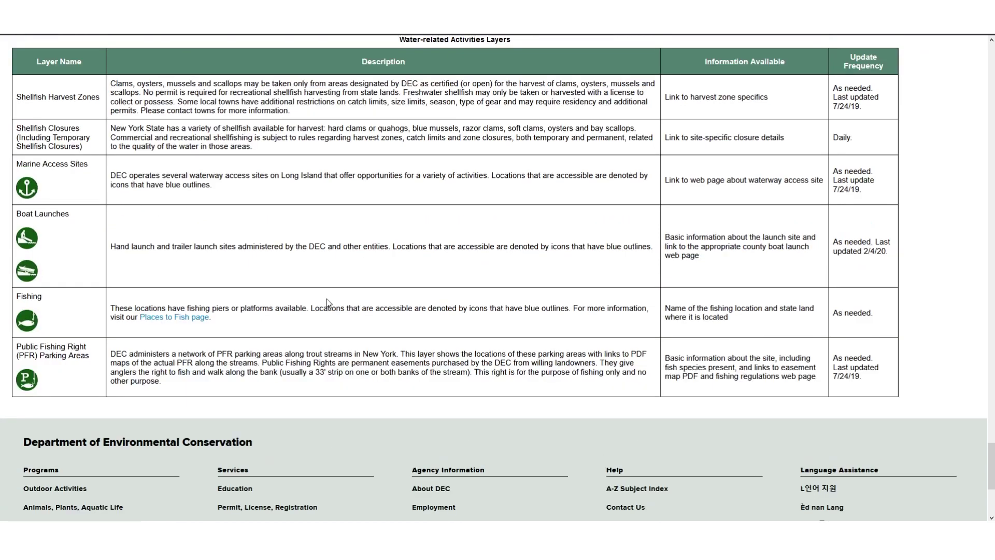
{"action": "scroll", "coordinate": [326, 299], "scroll_direction": "up", "scroll_amount": 2}
{"action": "scroll", "coordinate": [325, 305], "scroll_direction": "up", "scroll_amount": 3}
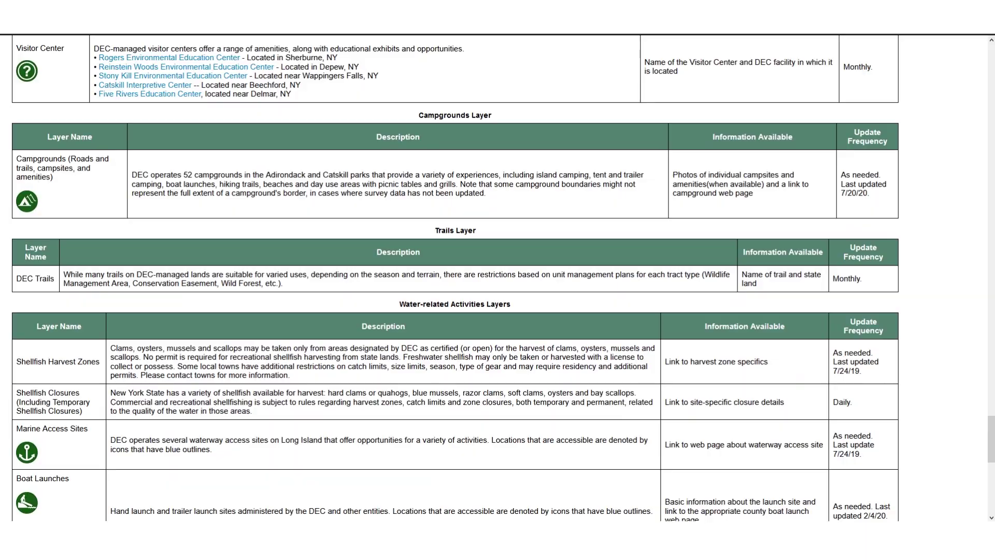
{"action": "key", "text": "ctrl+w"}
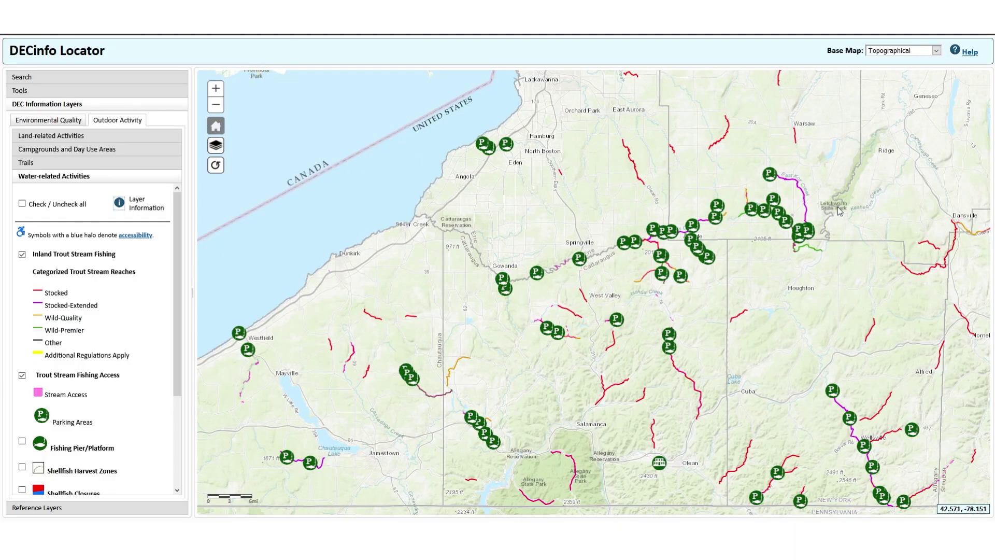
Consult the About DECinfo Locator help topic and the Contact Us information
{"action": "left_click", "coordinate": [956, 52]}
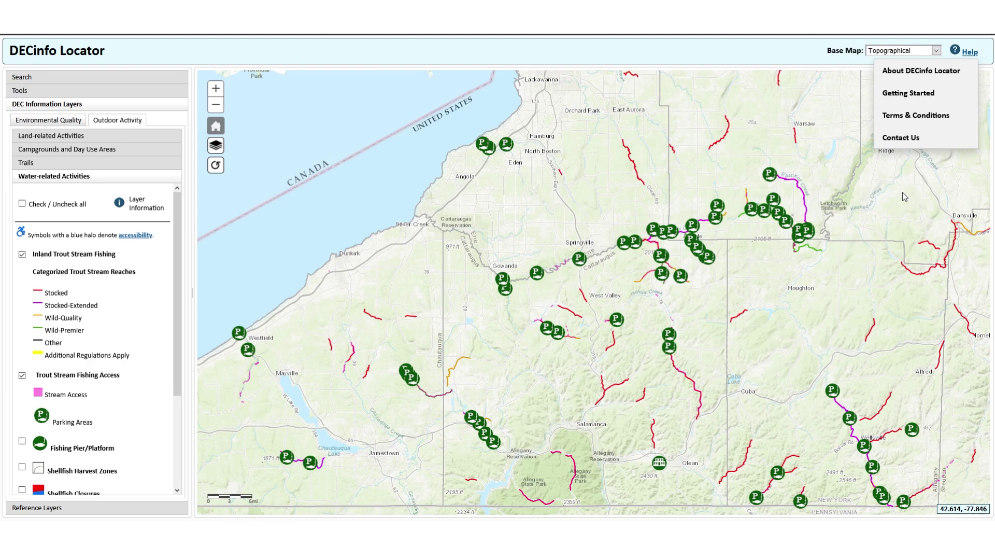
{"action": "left_click", "coordinate": [903, 71]}
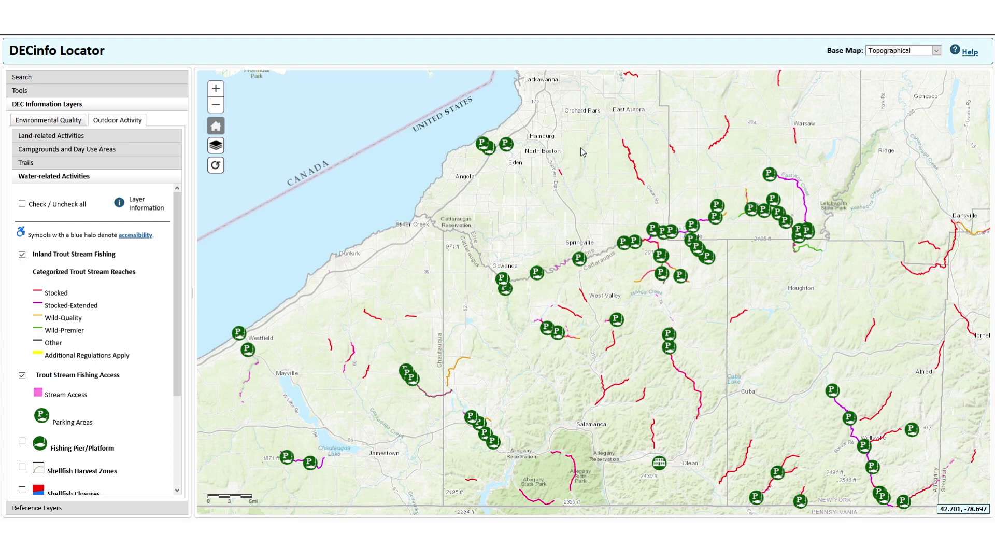
{"action": "left_click", "coordinate": [966, 54]}
{"action": "left_click", "coordinate": [901, 137]}
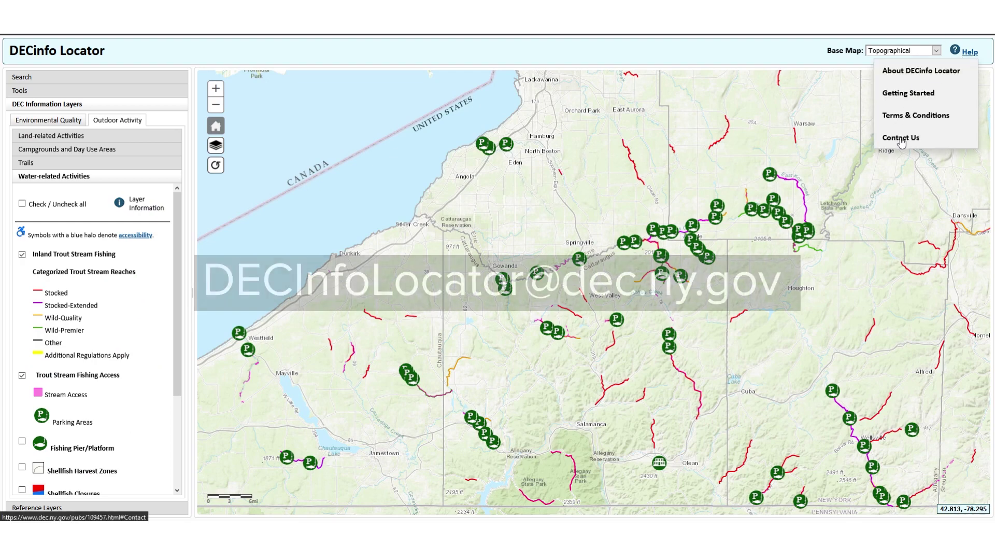